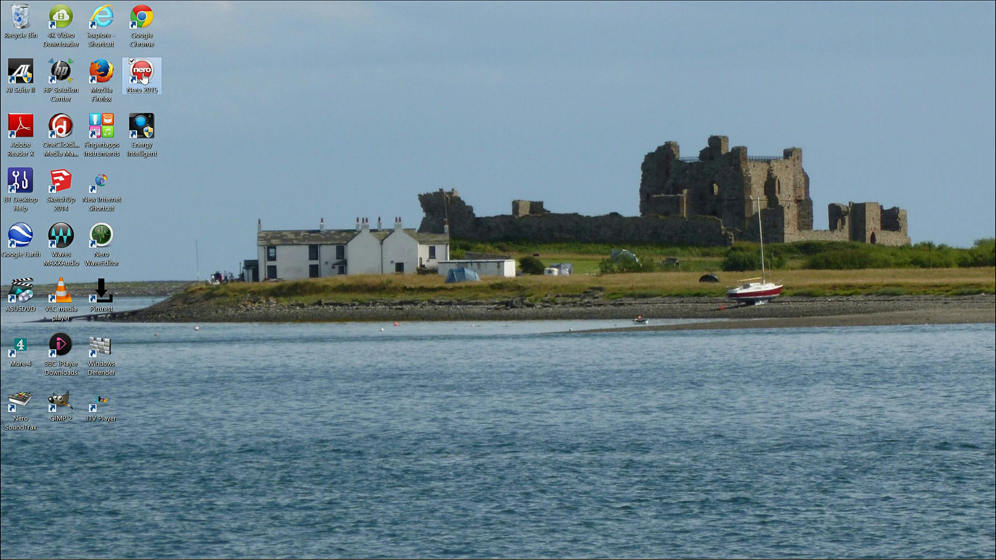
# - Launch Nero 2015 from its desktop icon to reach Nero Recode
pyautogui.doubleClick(142, 74)
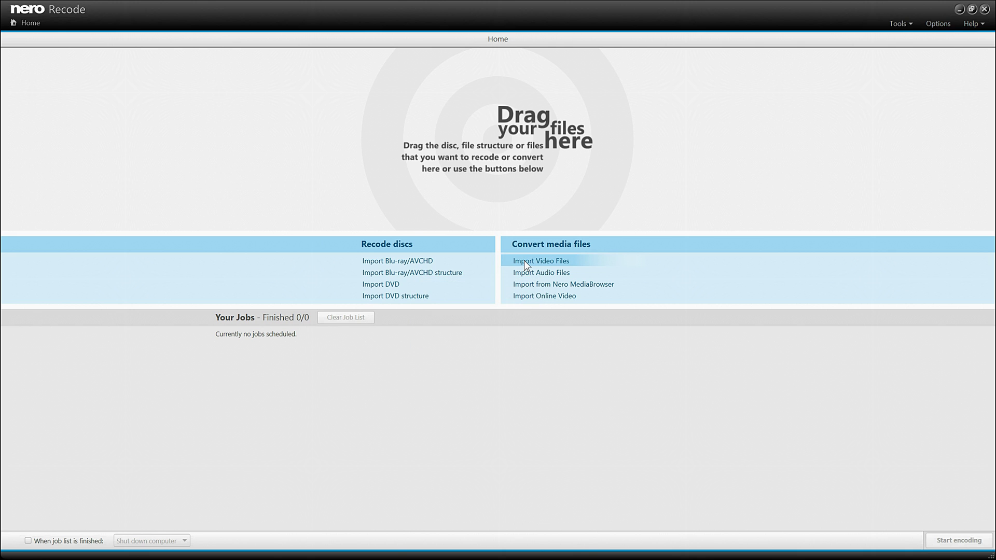
# - Import Nero Progject Test.mp4 from D:\Nero Recode Project into Nero Recode
pyautogui.click(523, 261)
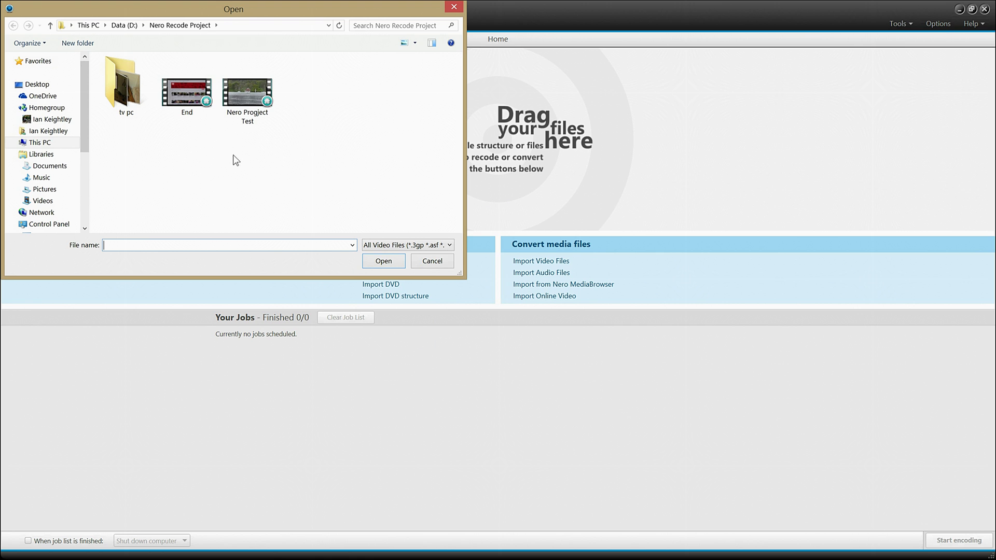
pyautogui.moveTo(40, 143)
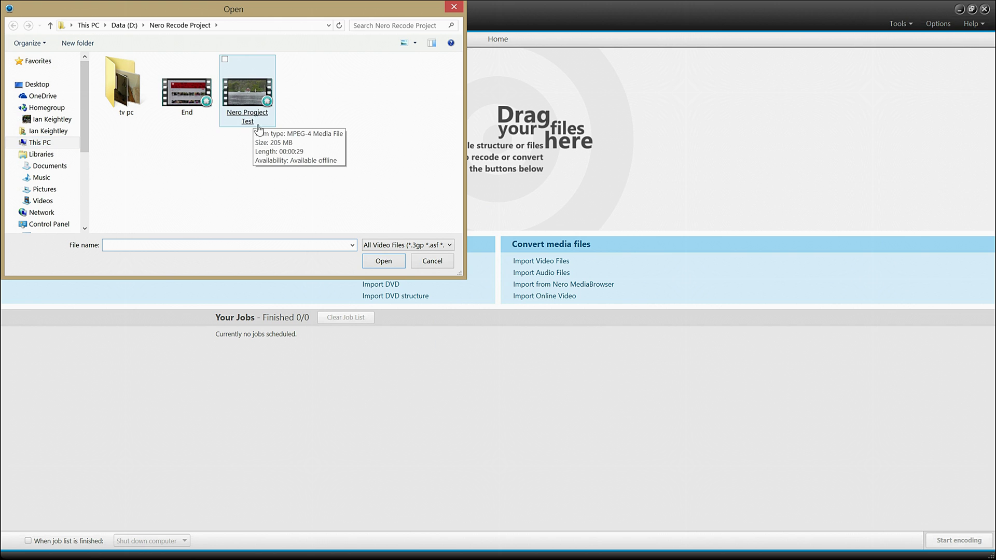
pyautogui.click(249, 93)
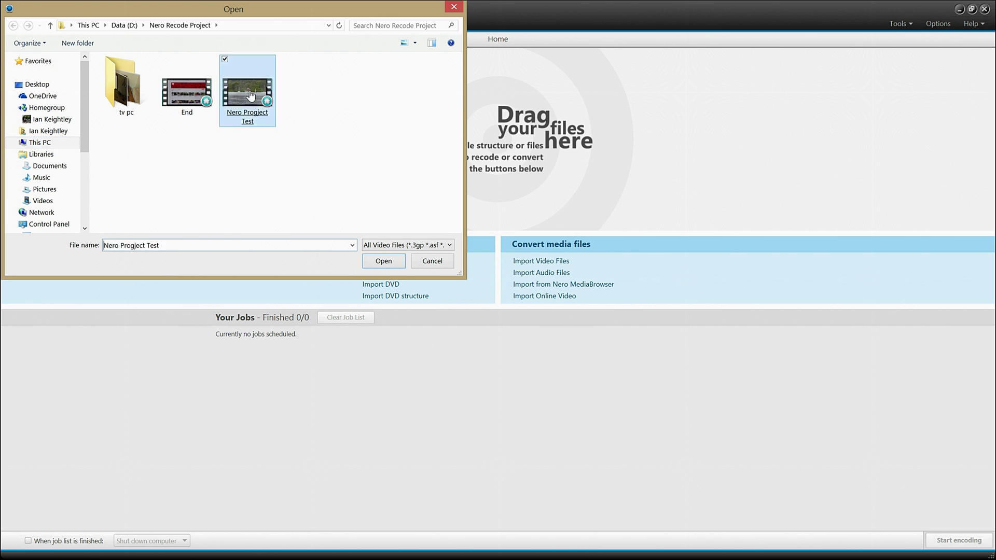
pyautogui.doubleClick(248, 91)
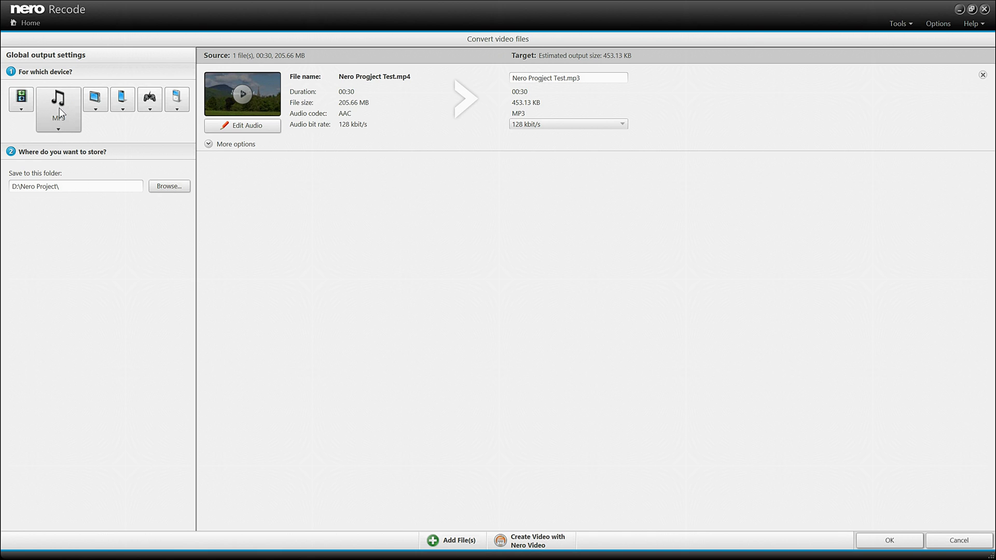
pyautogui.click(60, 108)
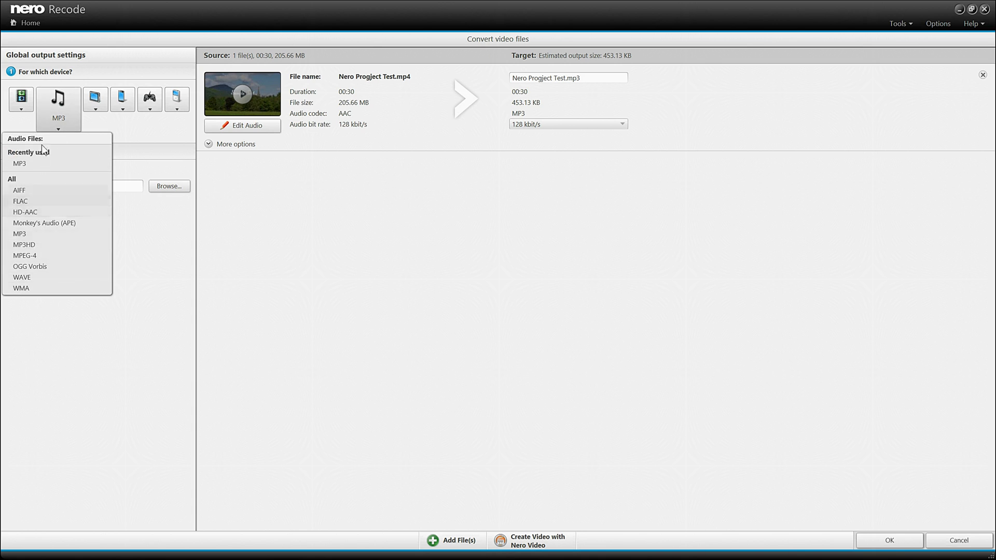
pyautogui.click(55, 112)
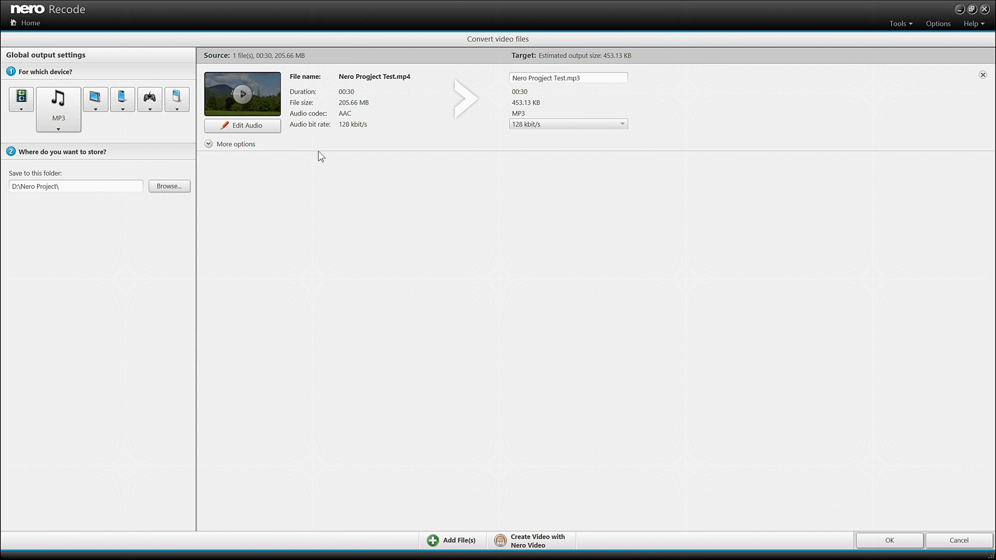
# - Choose Samsung Galaxy Tab S as the tablet output device, giving 1920x1080 H.264
pyautogui.click(95, 104)
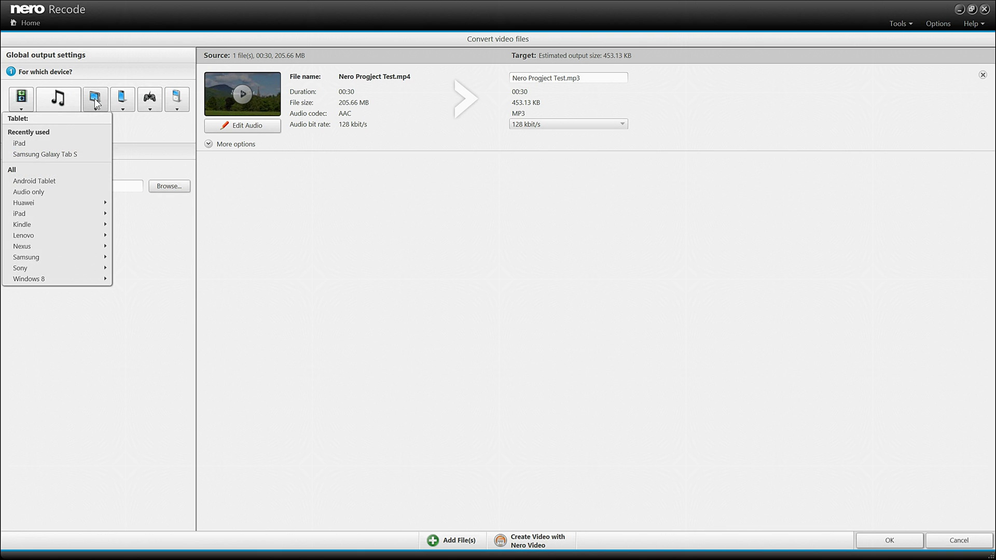
pyautogui.moveTo(27, 257)
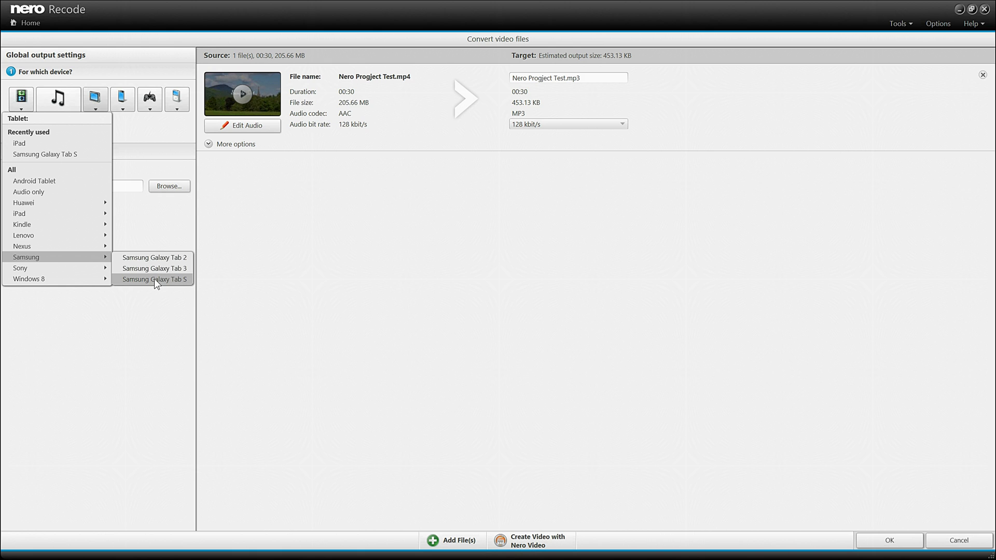
pyautogui.click(154, 278)
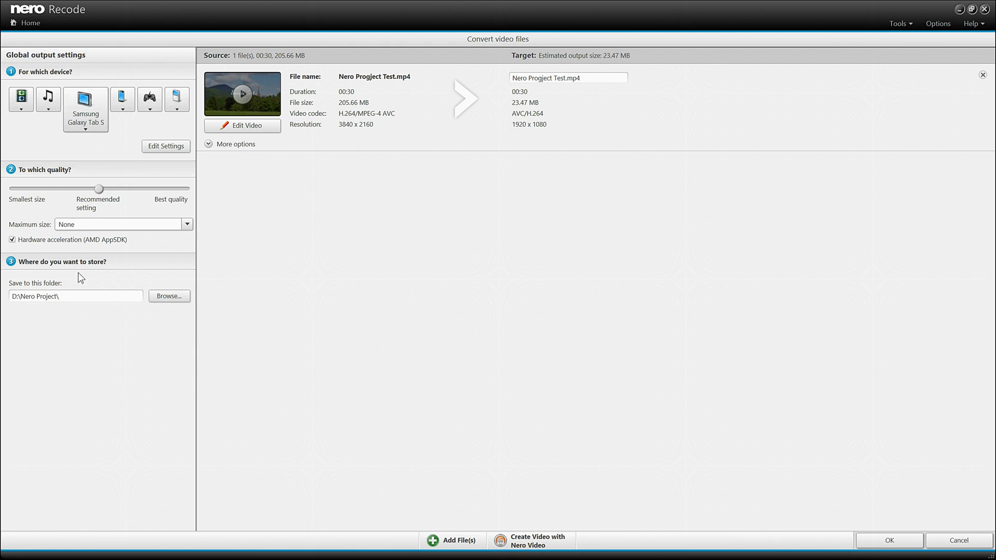
pyautogui.click(177, 296)
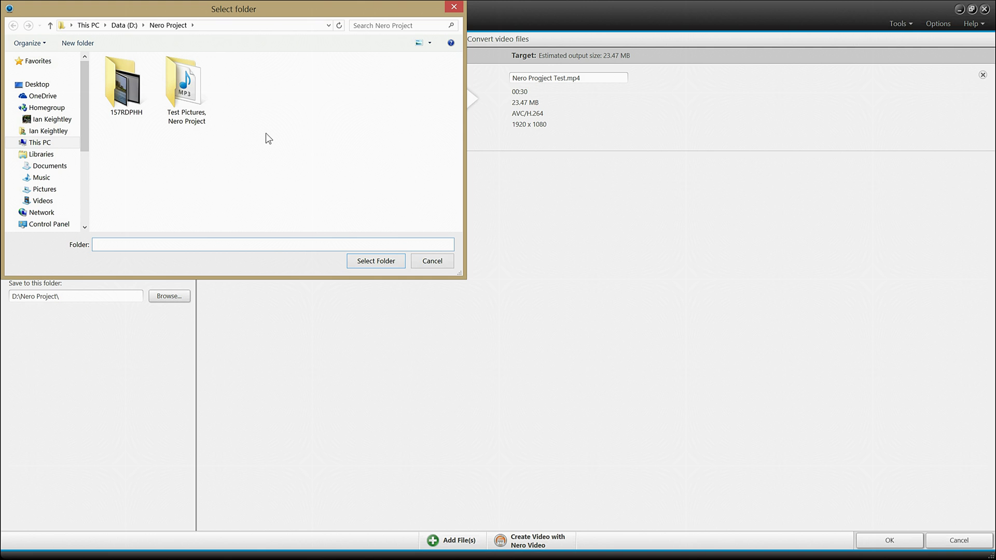
pyautogui.click(392, 265)
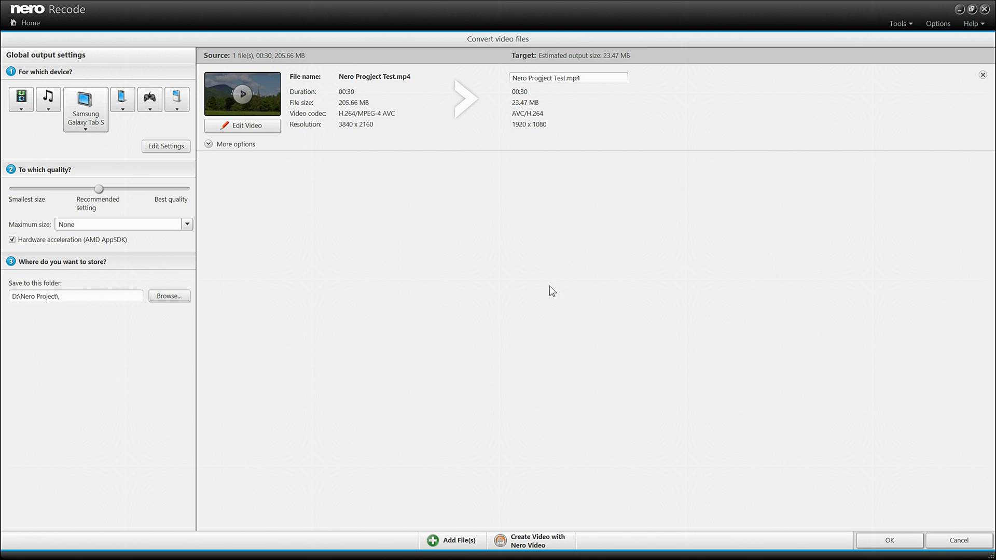
# - Queue the Galaxy Tab S conversion job and encode it to completion
pyautogui.click(888, 541)
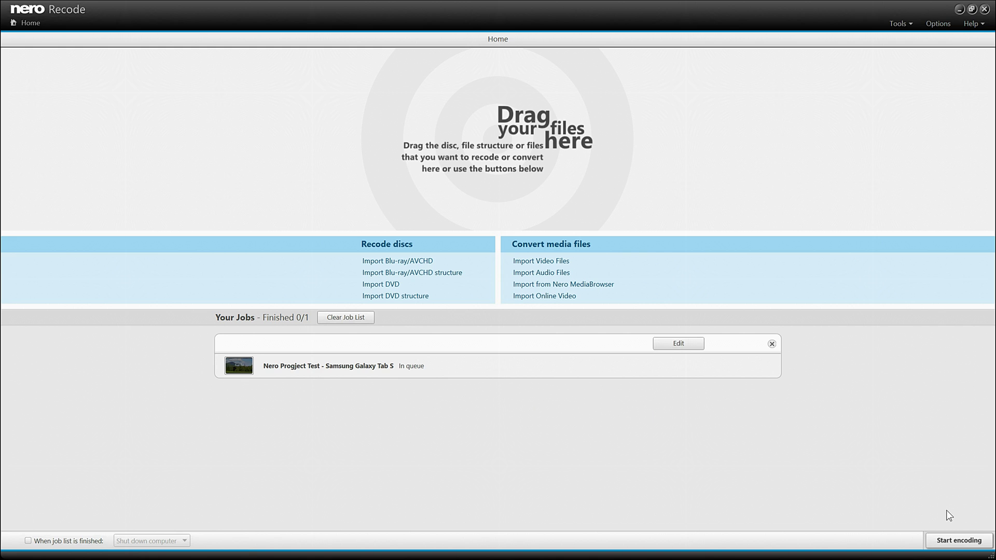
pyautogui.click(953, 545)
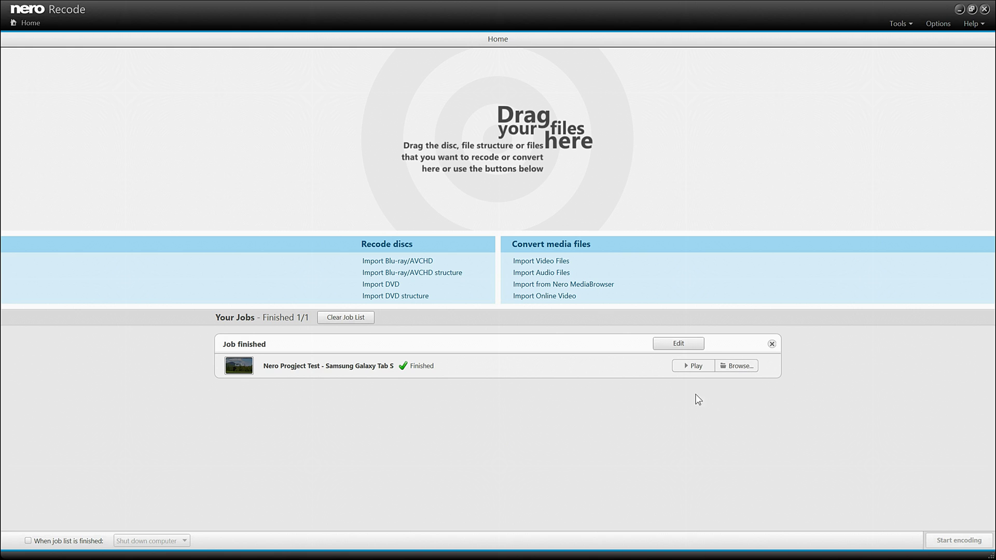
pyautogui.click(692, 365)
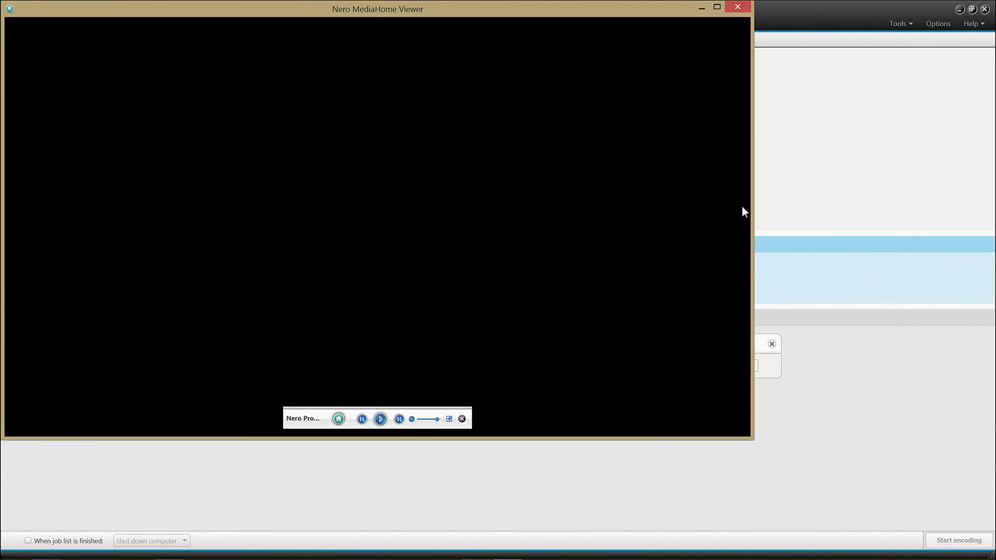
pyautogui.click(739, 6)
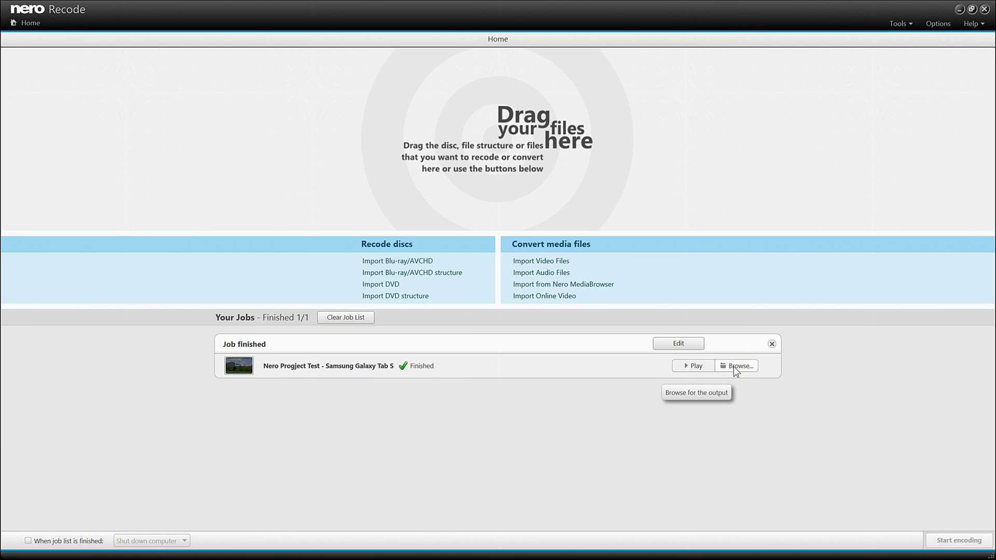
# - Open the finished job's D:\Nero Project output folder in File Explorer
pyautogui.click(734, 367)
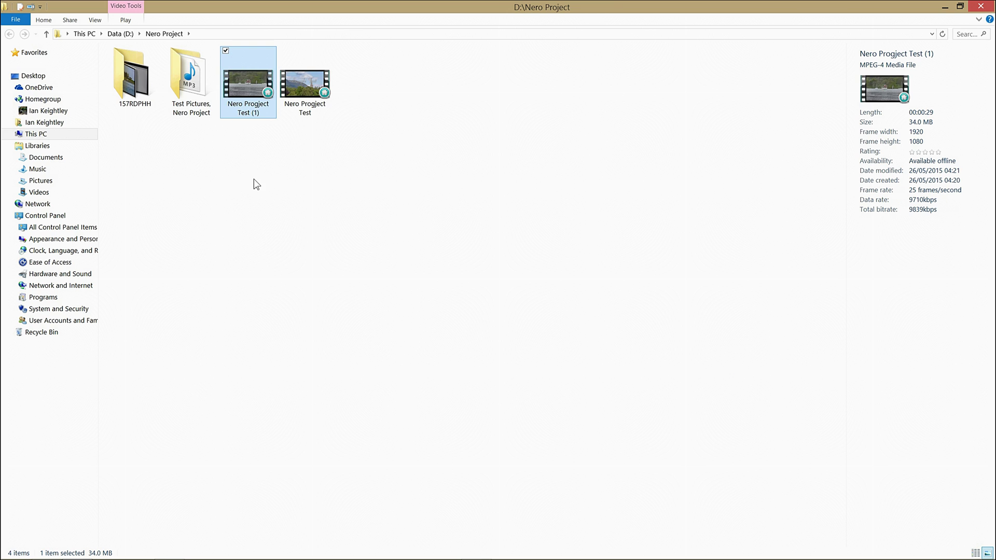
# - Check Nero Progject Test (1)'s properties and MP4 app choices, then close Explorer
pyautogui.moveTo(249, 82)
pyautogui.rightClick(251, 96)
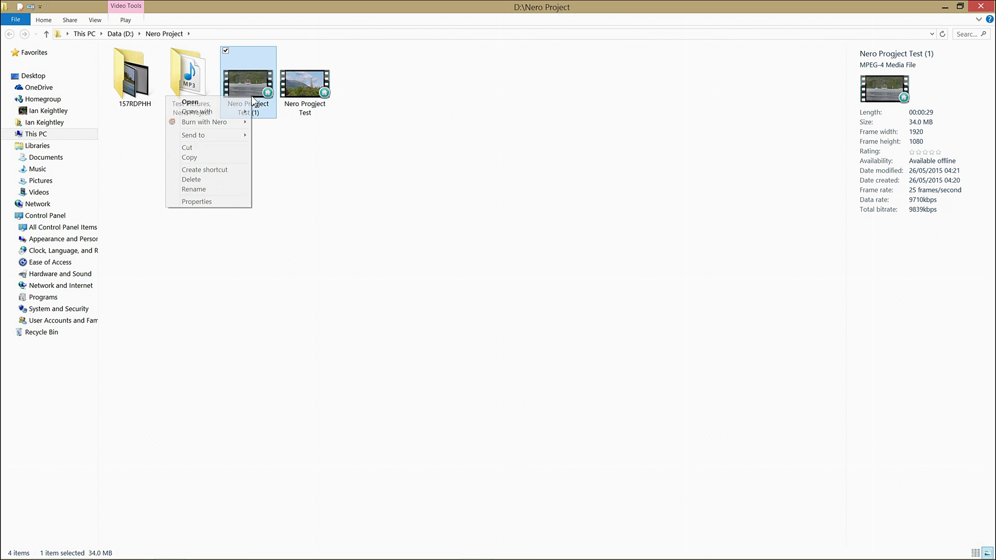
pyautogui.click(199, 202)
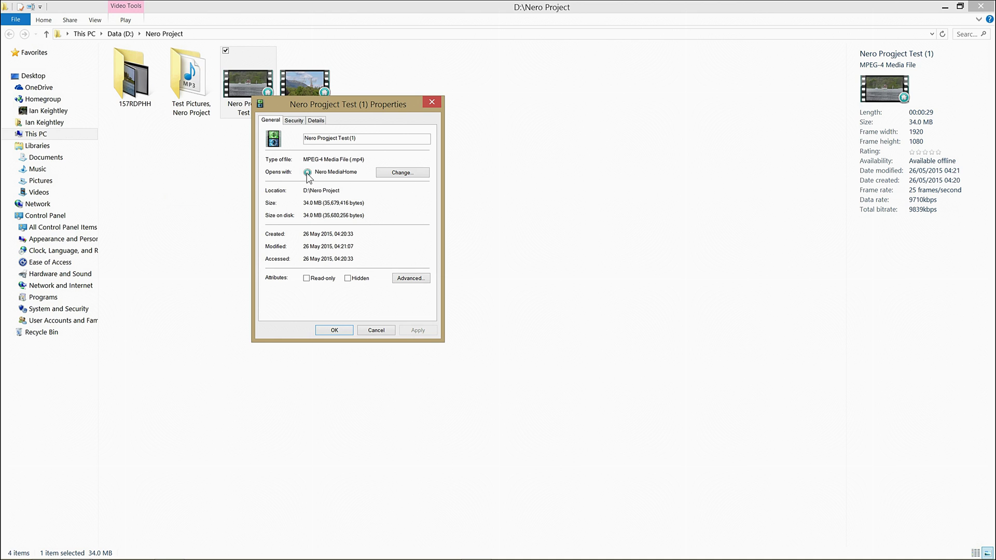
pyautogui.click(402, 176)
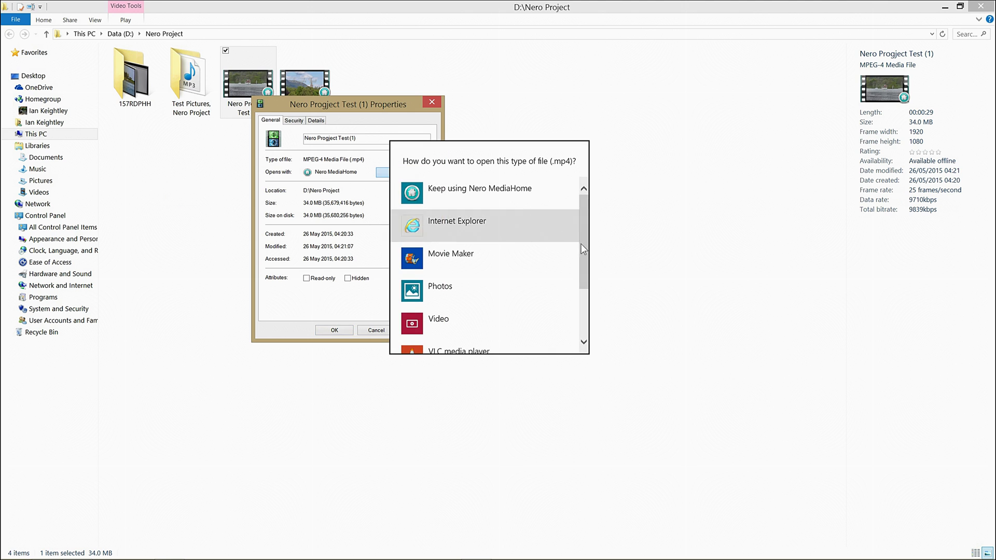
pyautogui.moveTo(582, 249)
pyautogui.mouseDown()
pyautogui.moveTo(605, 315)
pyautogui.moveTo(599, 302)
pyautogui.mouseUp()
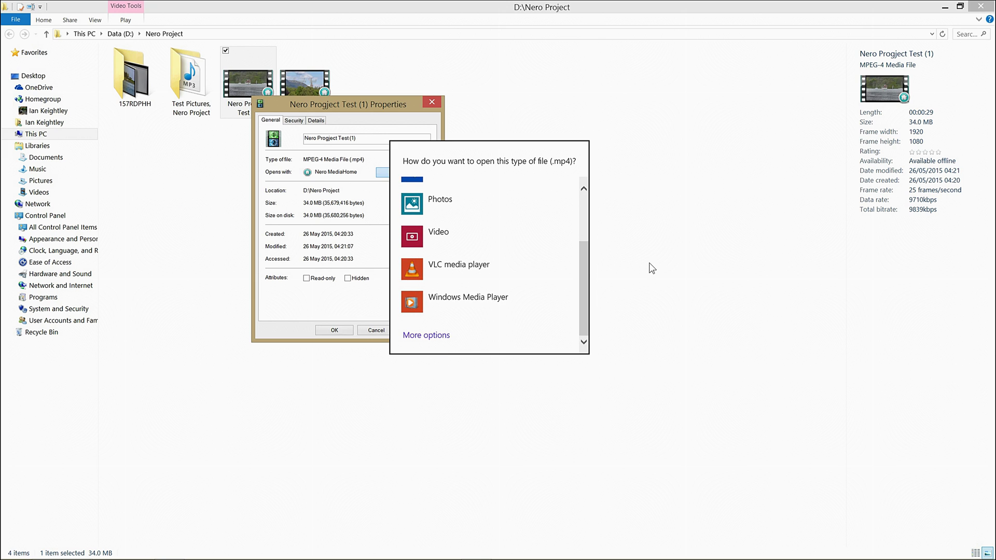
pyautogui.click(556, 113)
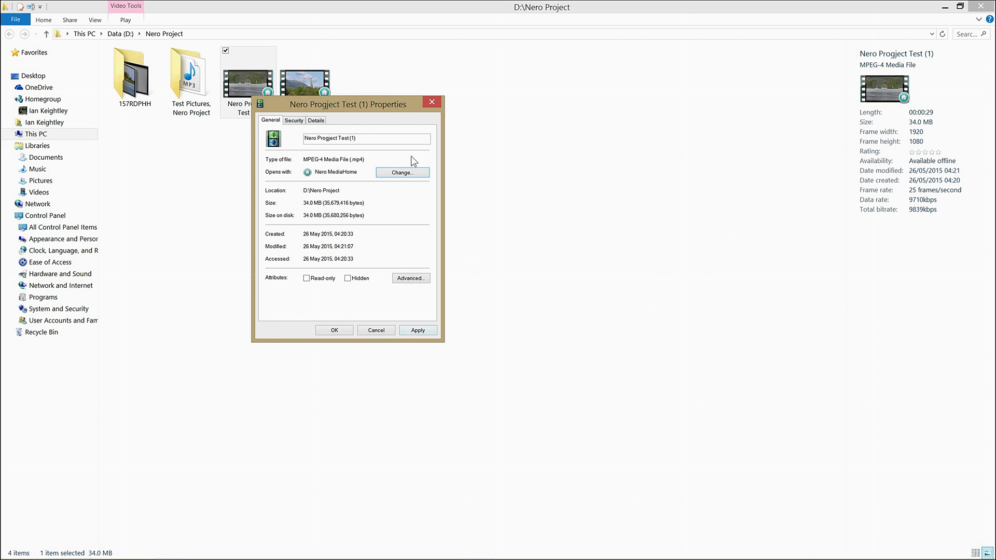
pyautogui.click(432, 102)
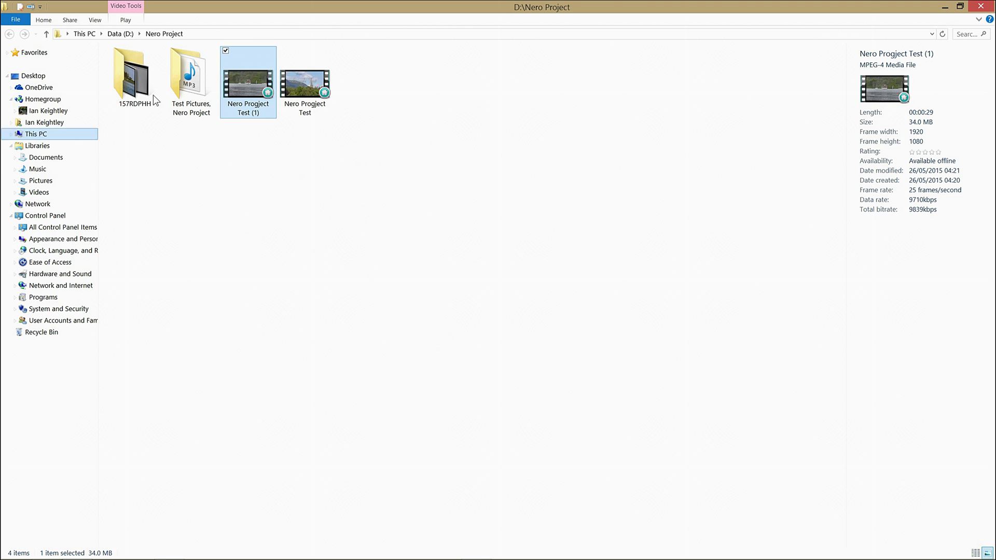
pyautogui.click(982, 6)
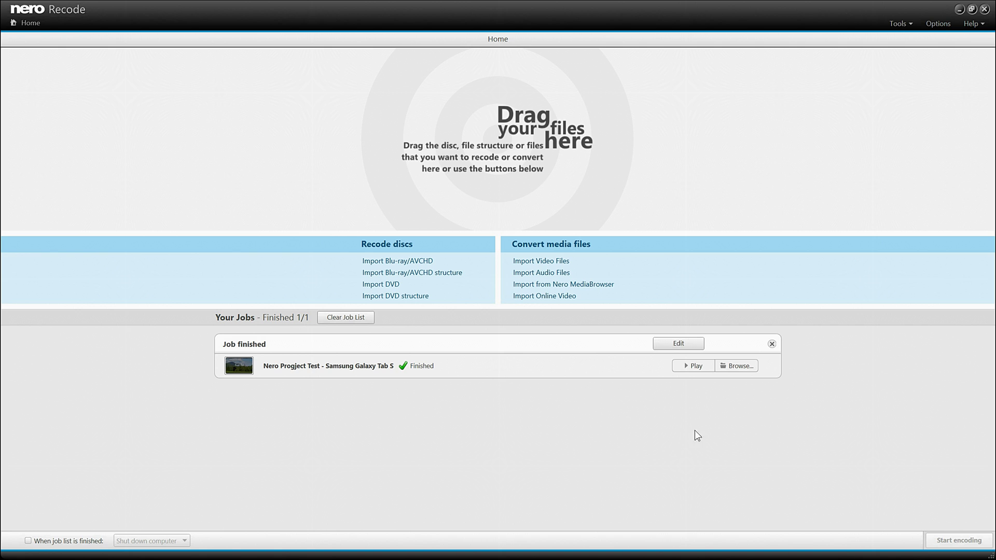
# - Remove the finished Galaxy Tab S job and start a new video import
pyautogui.click(772, 343)
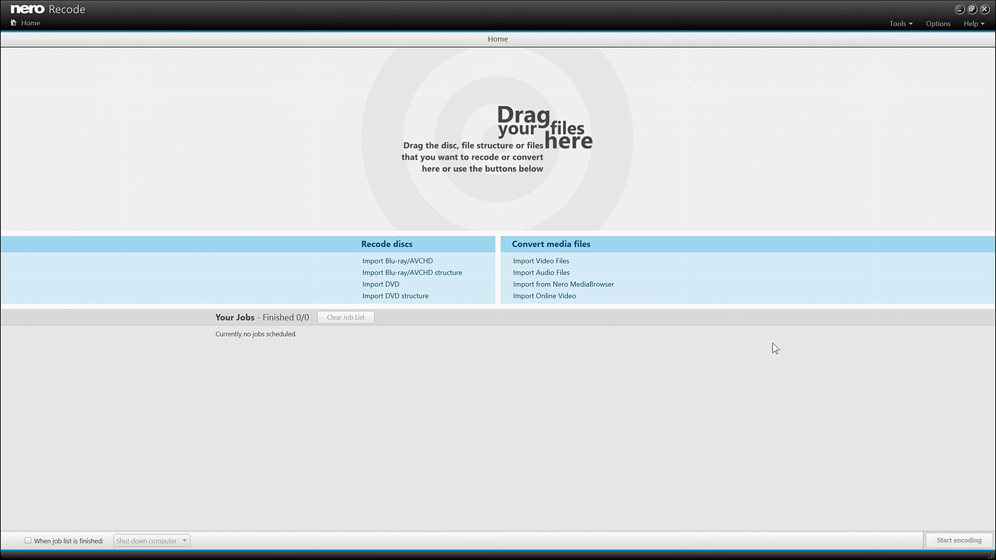
pyautogui.click(539, 262)
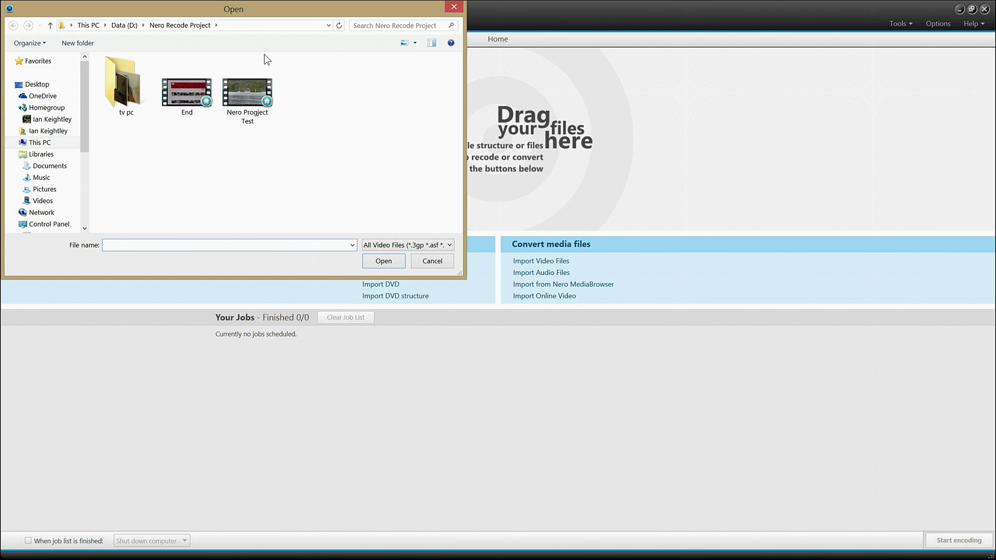
# - Load Nero Progject Test again and queue it as an MP3 audio conversion
pyautogui.click(250, 104)
pyautogui.doubleClick(250, 104)
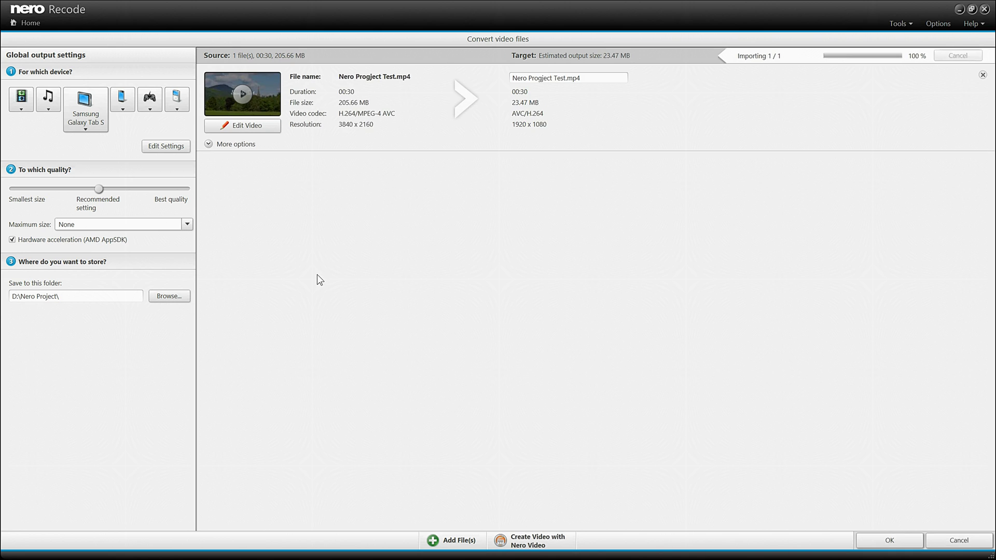
pyautogui.click(48, 99)
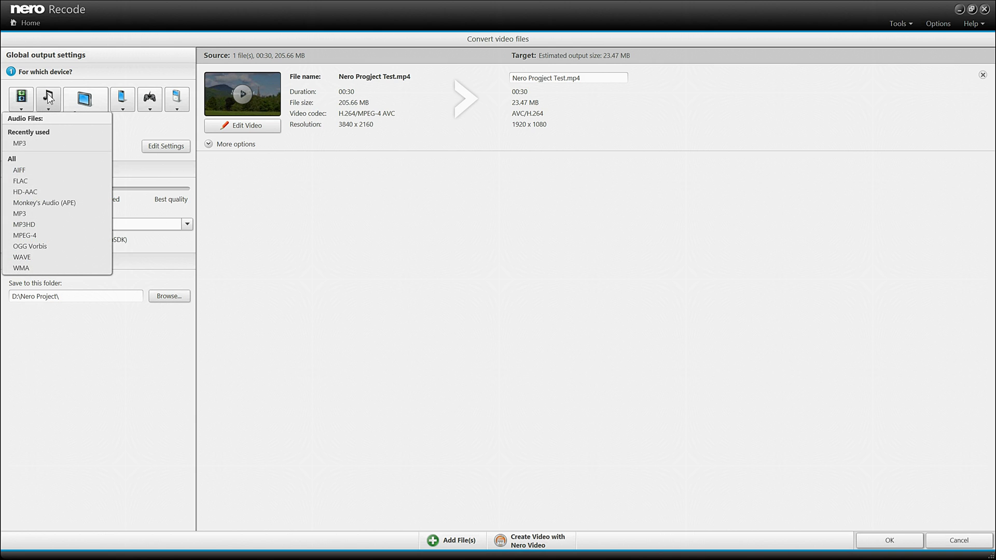
pyautogui.click(27, 145)
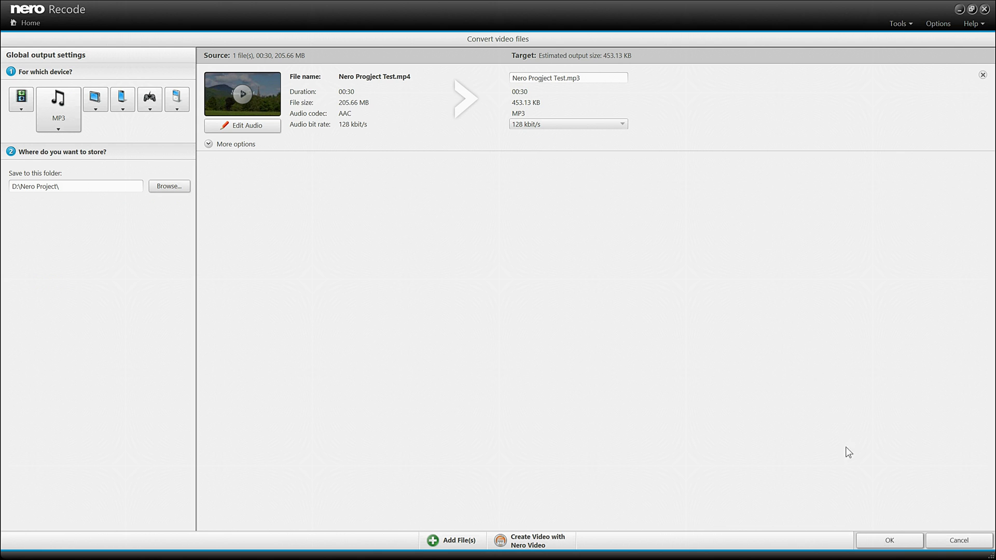
pyautogui.click(881, 544)
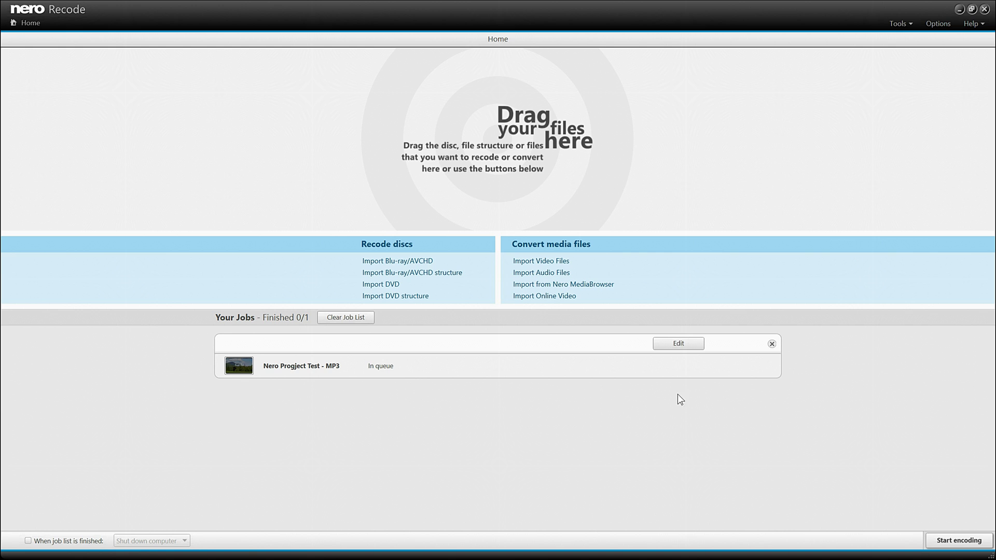
# - Encode the queued MP3 job and play the result in Nero MediaHome
pyautogui.click(972, 547)
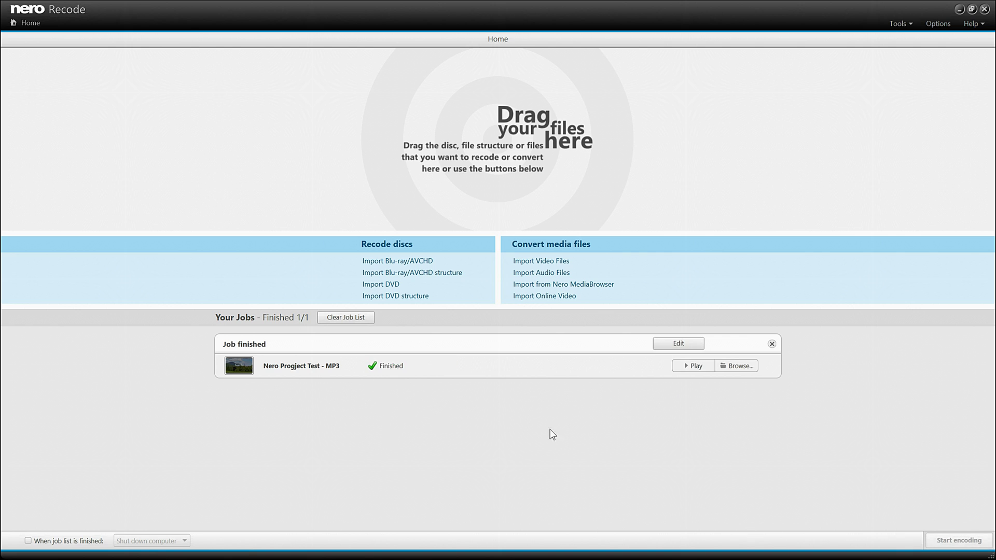
pyautogui.click(698, 366)
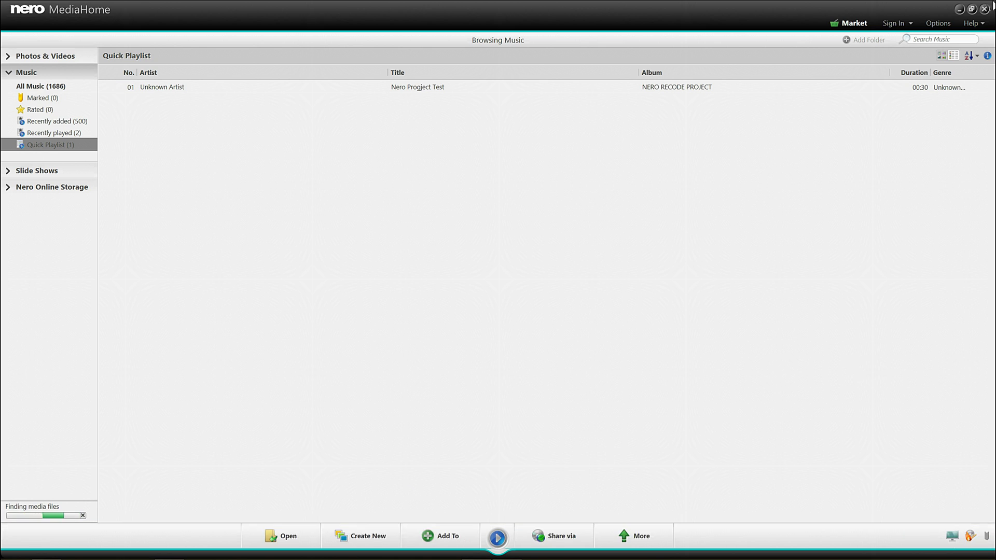
# - Close the Nero MediaHome player window
pyautogui.click(985, 9)
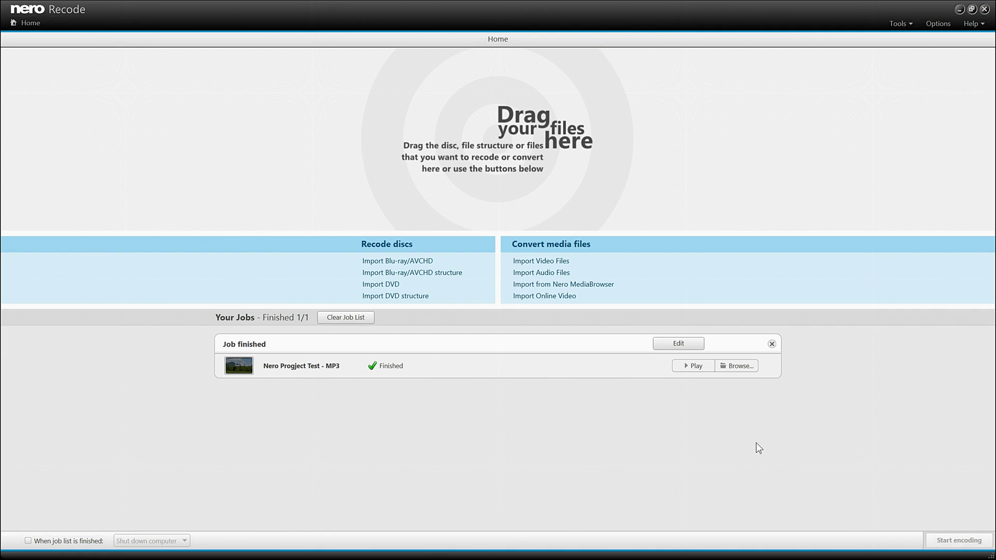
# - Reveal the finished 453 KB MP3 in D:\Nero Project and copy the file
pyautogui.click(736, 365)
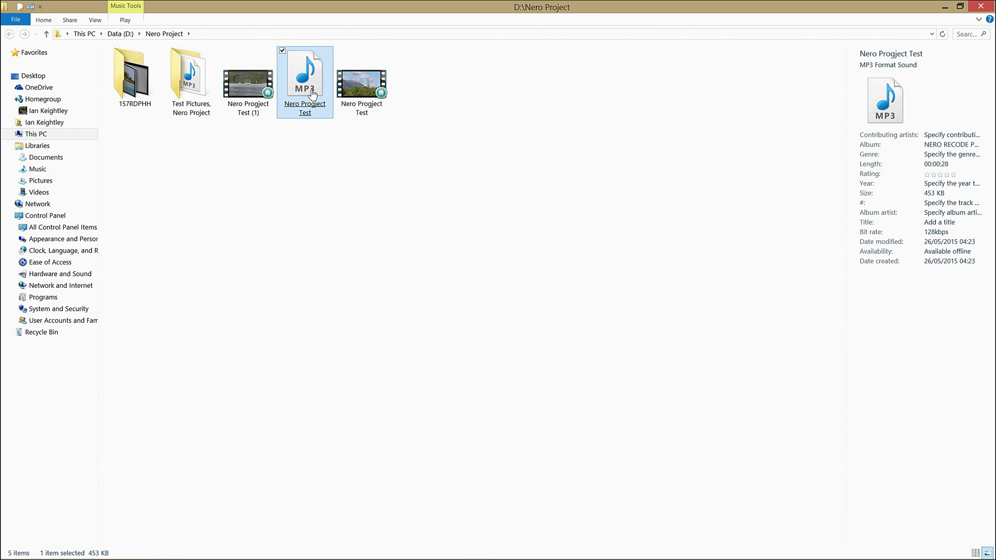
pyautogui.rightClick(311, 89)
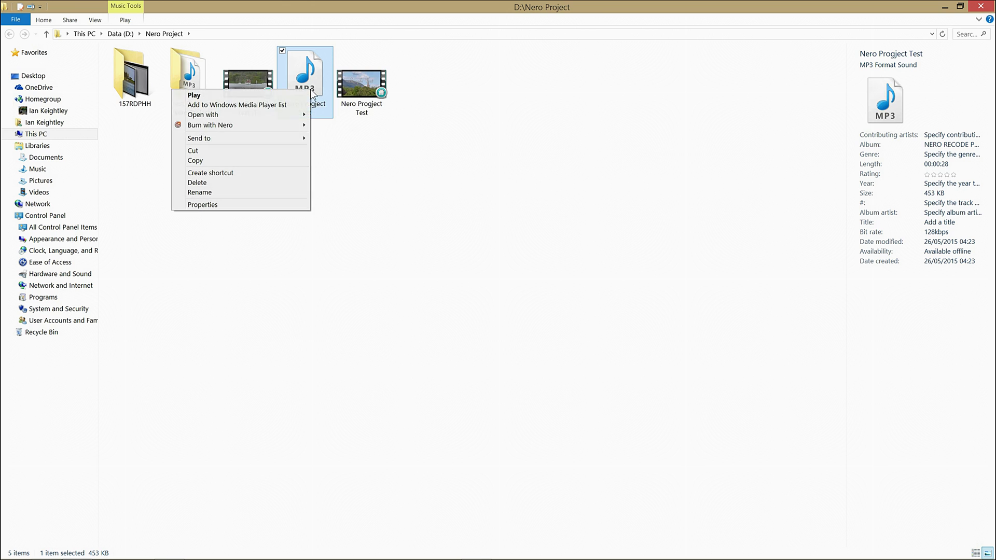
pyautogui.click(244, 160)
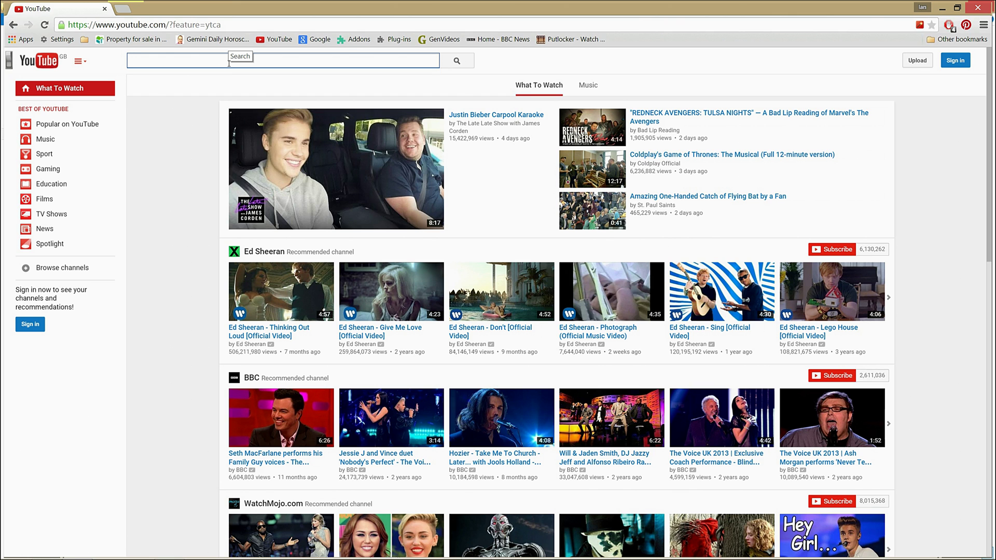
# - Paste 'Introduction to 4K video editing with Nero Platinum 15' into YouTube search and search
pyautogui.rightClick(229, 62)
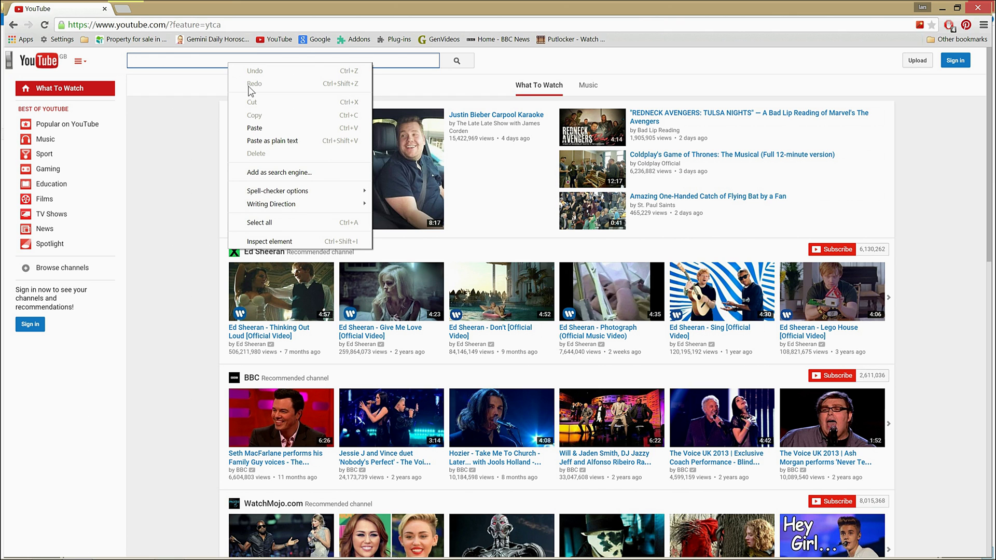
pyautogui.click(265, 130)
pyautogui.click(459, 64)
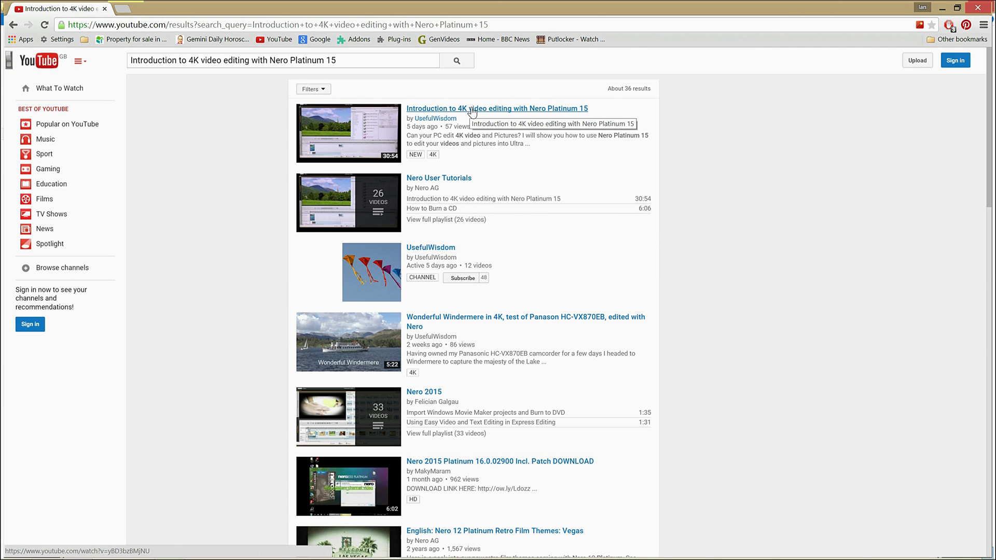
# - Go to the UsefulWisdom channel from the top search result
pyautogui.click(434, 123)
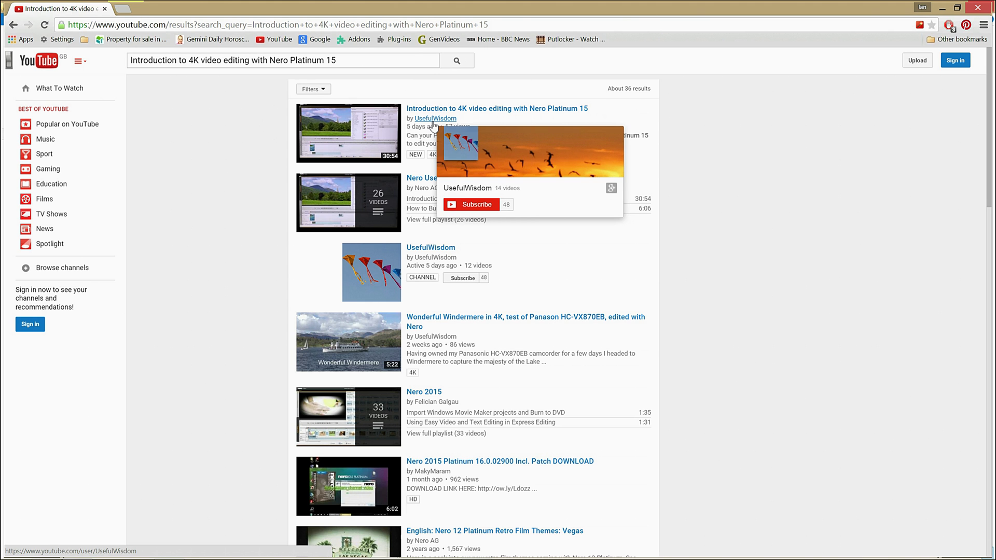
pyautogui.click(433, 123)
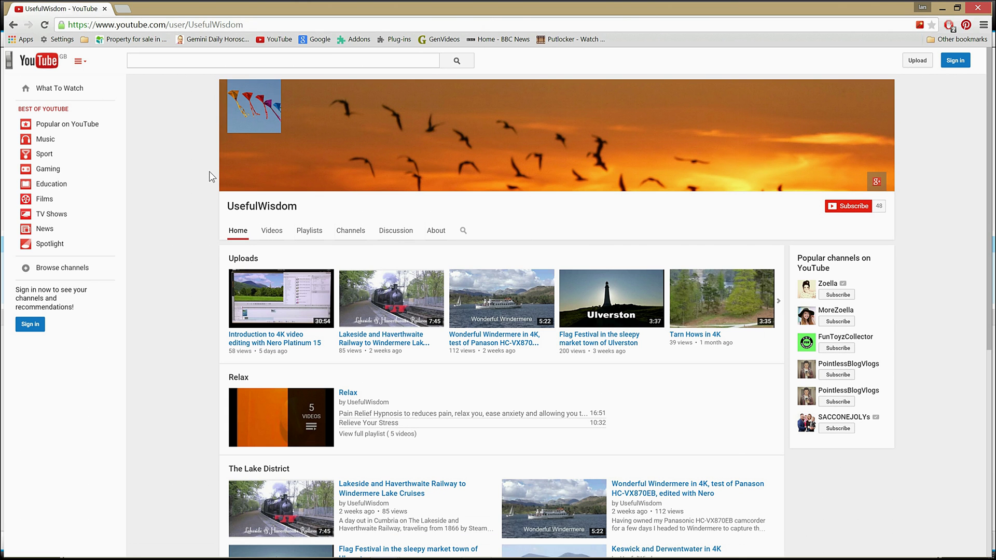
pyautogui.scroll(-2, 209, 178)
pyautogui.scroll(-2, 210, 177)
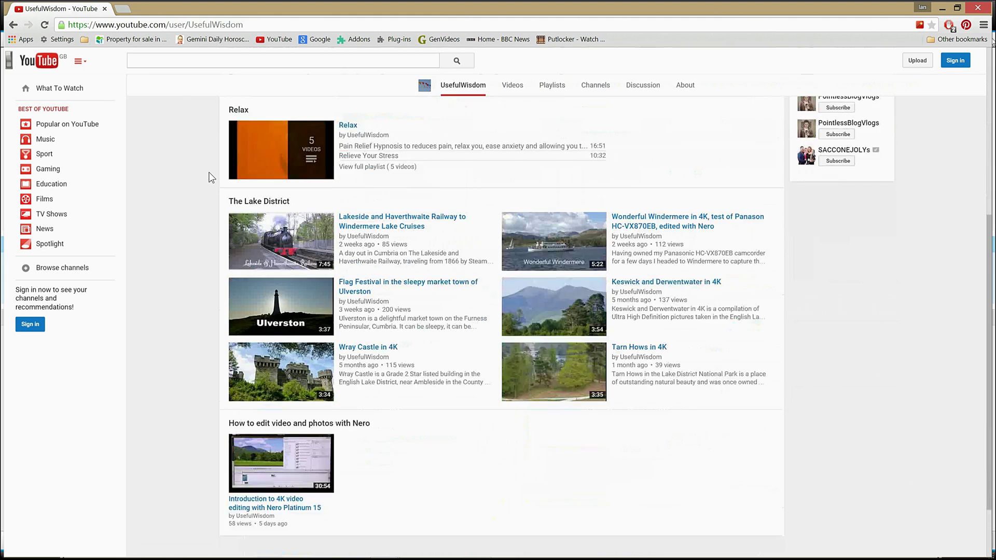
pyautogui.scroll(-1, 211, 176)
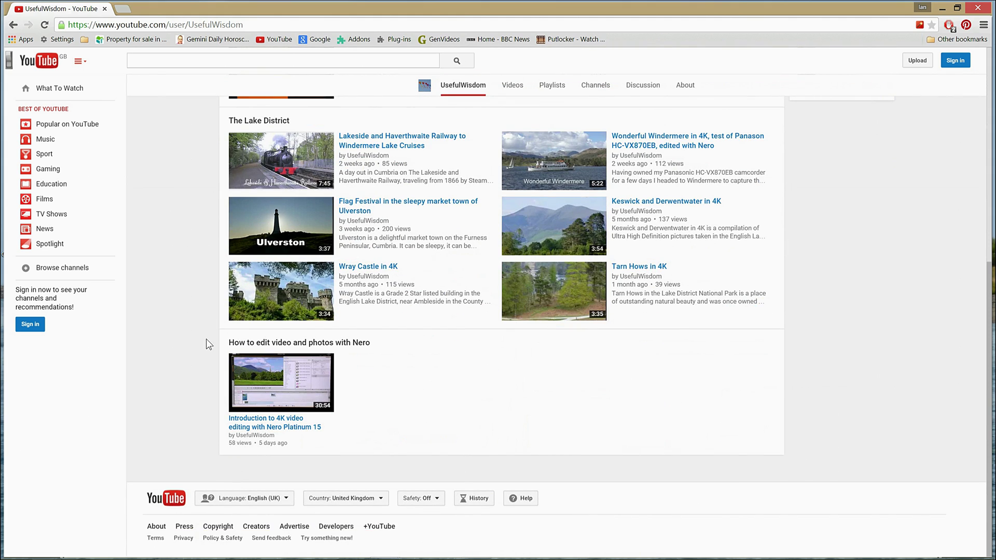